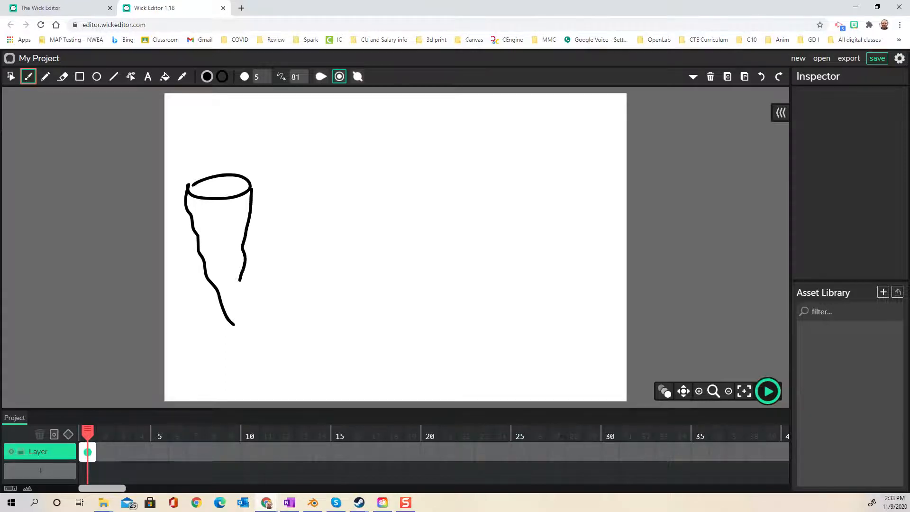
Finish the cone character with brush strokes, closing its tip and adding a smiling face and short ridge lines
left_click_drag(238, 330, 233, 324)
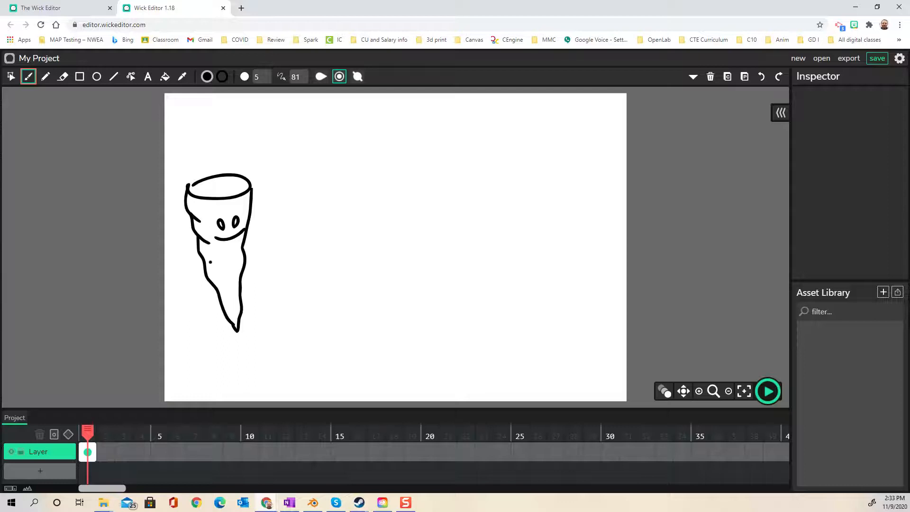
left_click_drag(214, 284, 228, 290)
Extend the cone drawing's frame in the timeline to a length of 29 frames
left_click(102, 450)
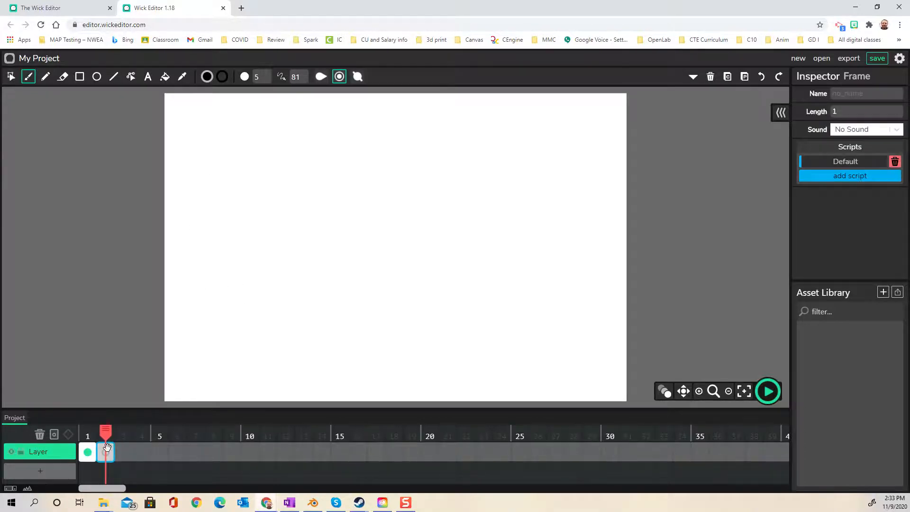
key("Delete")
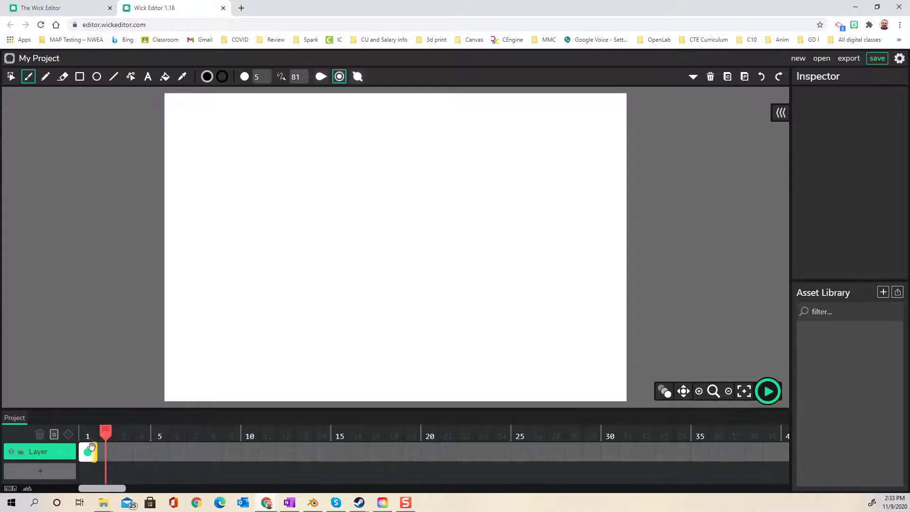
mouse_move(92, 447)
left_mouse_down()
mouse_move(526, 449)
mouse_move(516, 450)
mouse_move(560, 454)
mouse_move(514, 465)
mouse_move(604, 466)
left_mouse_up()
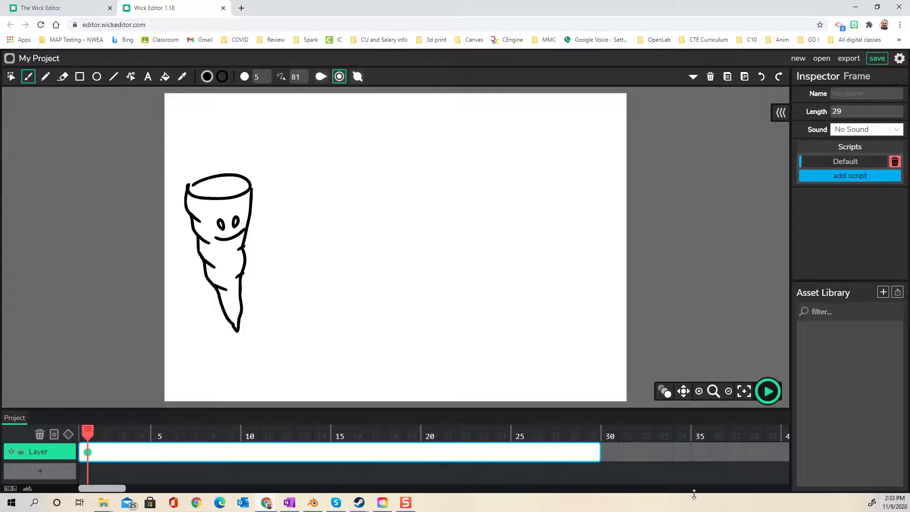
Move the playhead to frame 24 and check the frame rate in the project settings
left_click_drag(87, 431, 502, 431)
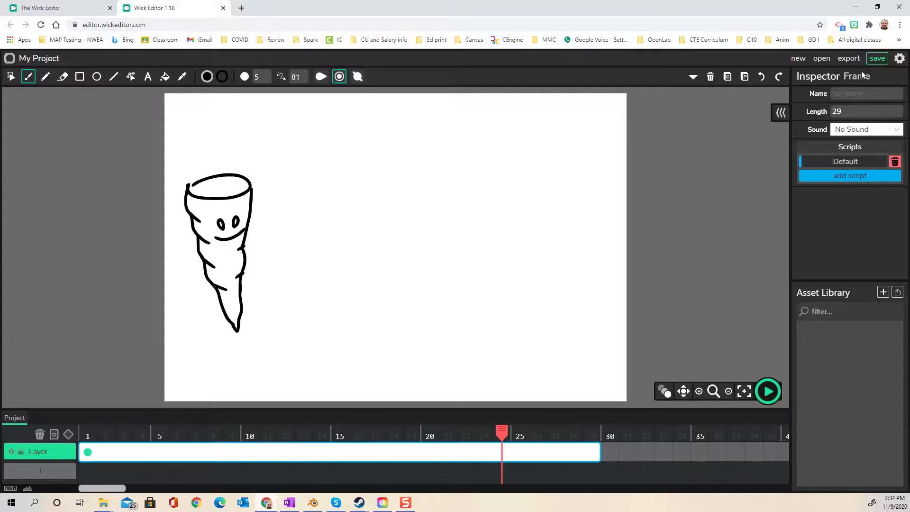
left_click(900, 58)
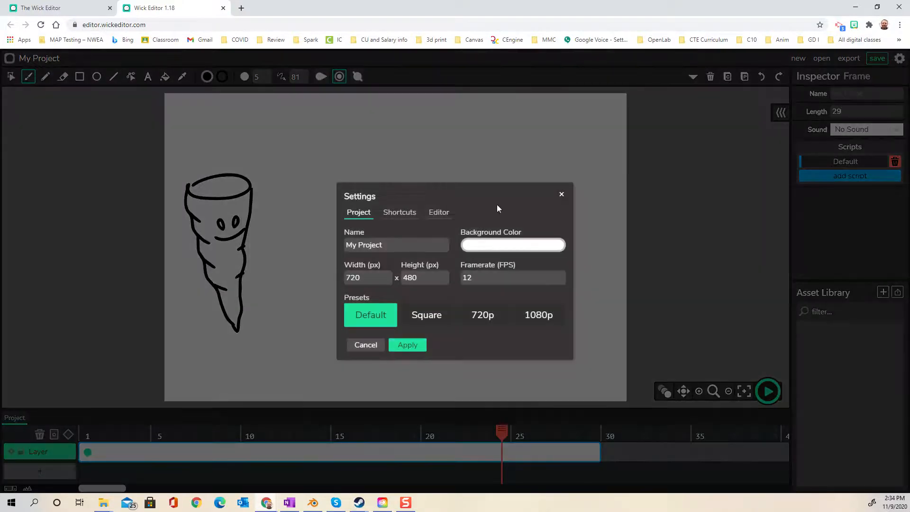
left_click(561, 195)
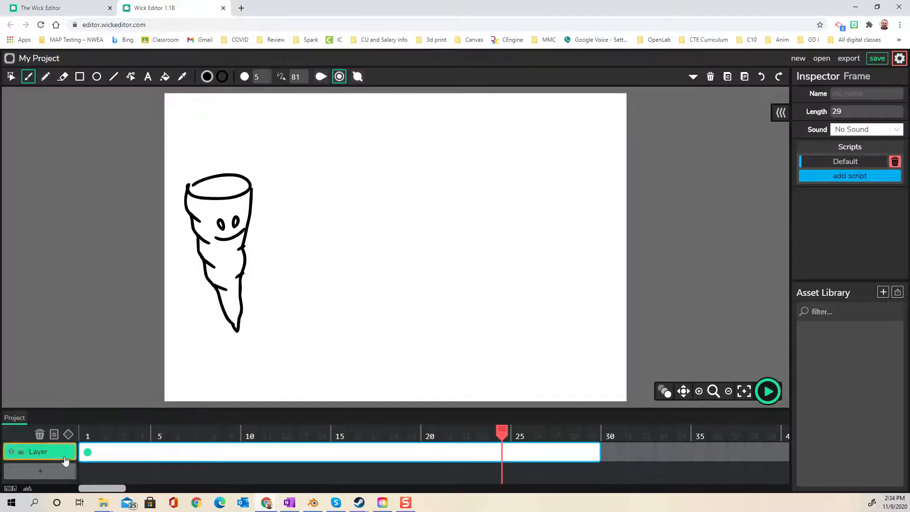
Add a tween at frame 1, and at frame 24 move the cone near the canvas's lower-right corner
left_click_drag(502, 431, 87, 431)
left_click(68, 434)
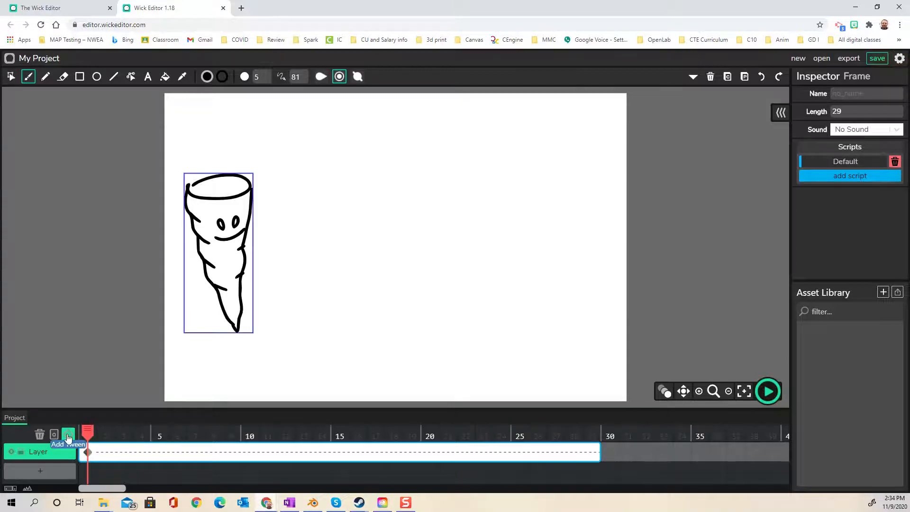
left_click_drag(96, 432, 502, 432)
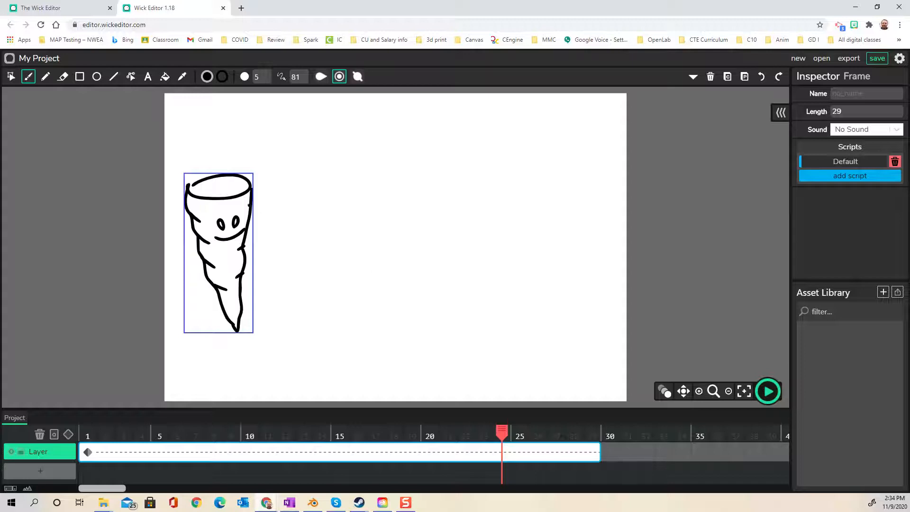
left_click(11, 77)
left_click_drag(244, 195, 582, 244)
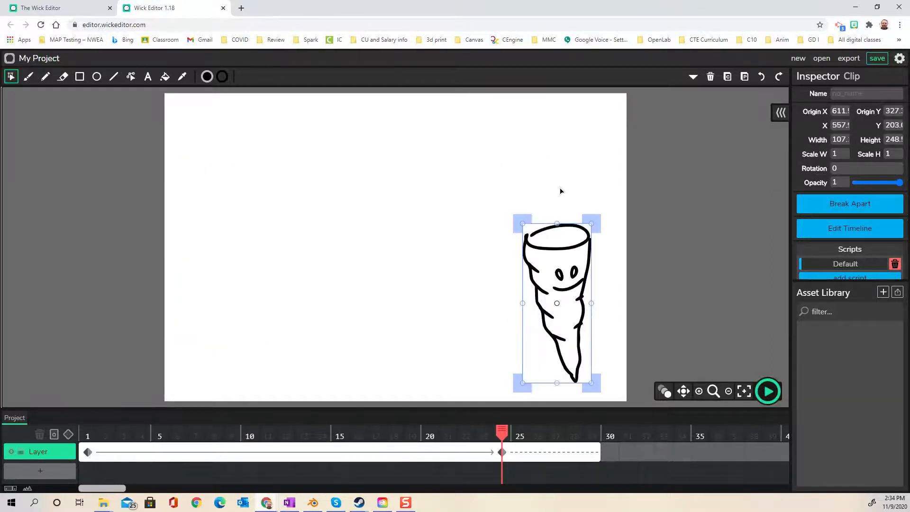
Try a bouncing motion by raising the cone at frame 4 and lowering it at frame 7
left_click_drag(505, 432, 141, 435)
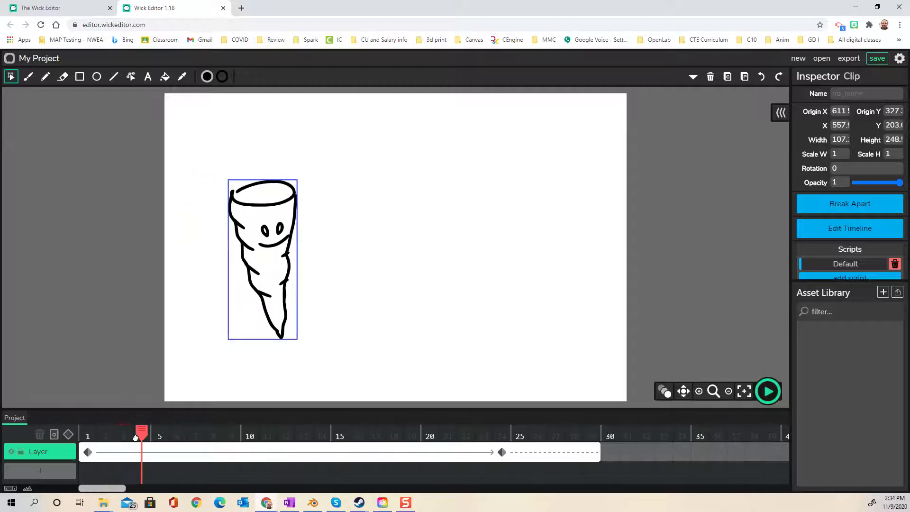
left_click(238, 337)
left_click(293, 202)
left_click_drag(292, 201, 302, 183)
left_click_drag(142, 433, 196, 437)
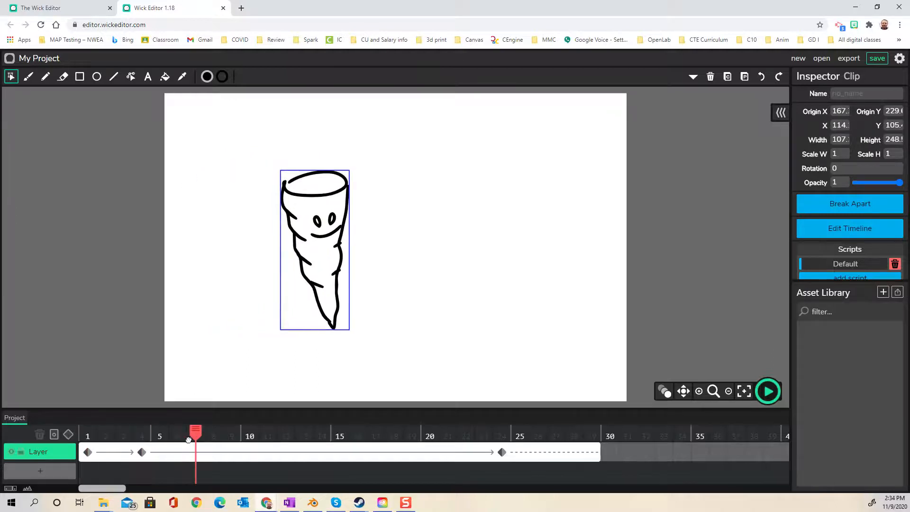
left_click(344, 227)
left_click_drag(344, 227, 354, 253)
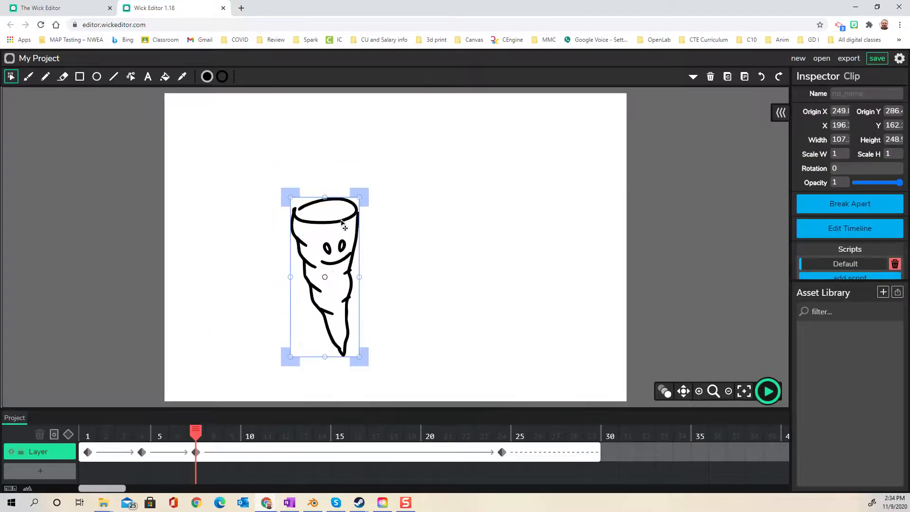
Try continuing the bounce by raising the cone at frame 10 and lowering it at frame 13
left_click_drag(194, 430, 250, 432)
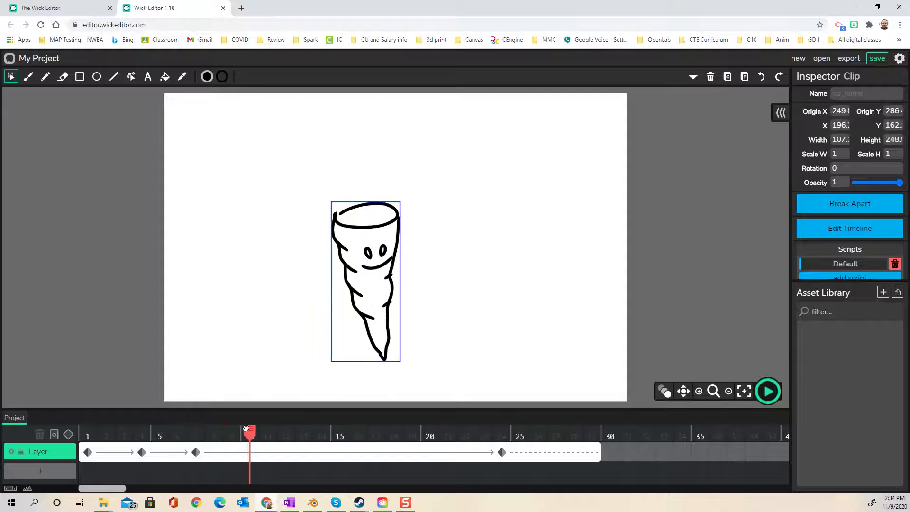
left_click_drag(375, 232, 406, 206)
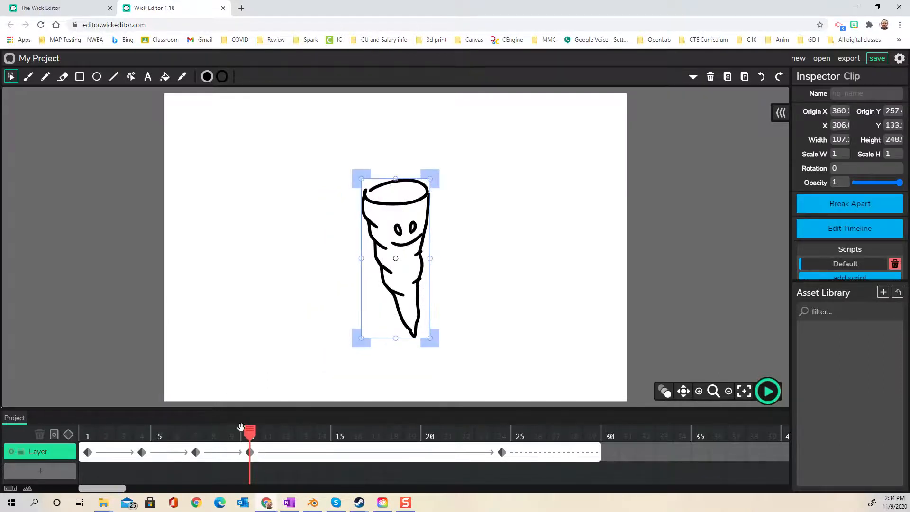
left_click_drag(251, 429, 304, 431)
left_click(412, 304)
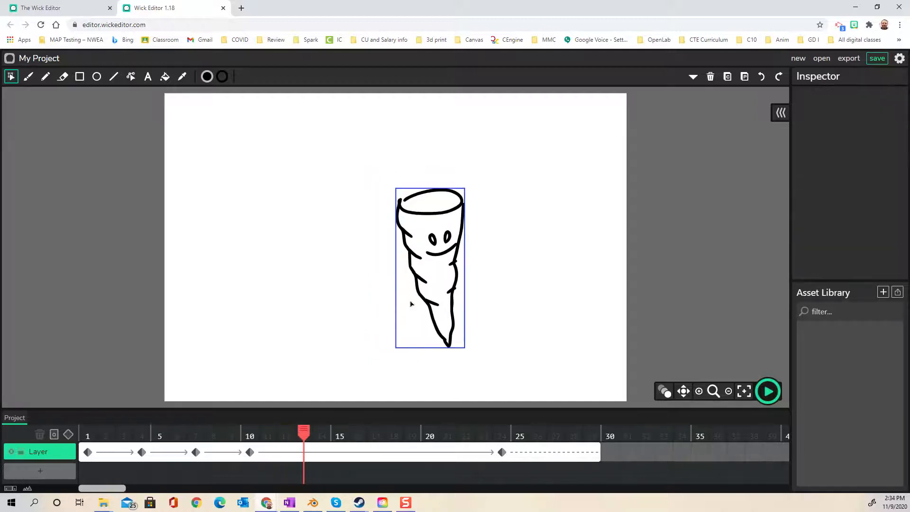
left_click(454, 218)
left_click_drag(454, 218, 458, 240)
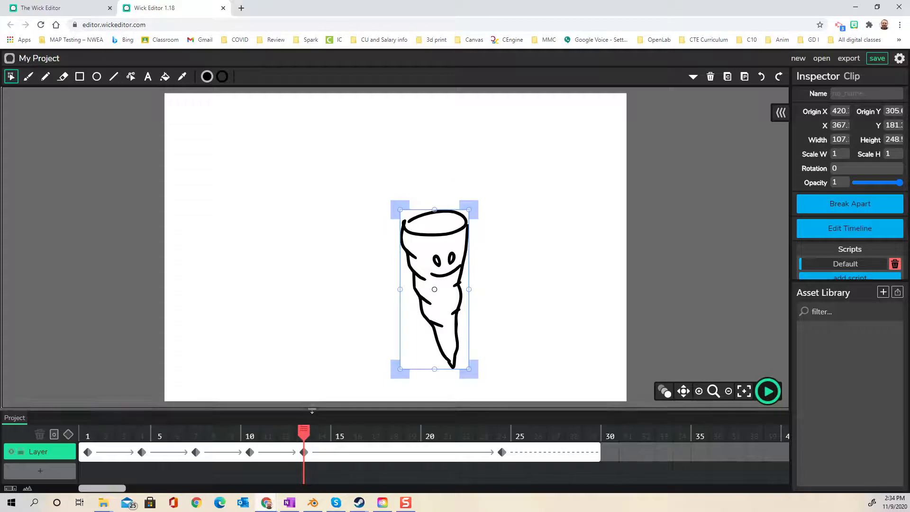
Undo the cone's bounce positions at frames 4, 7, 10 and 13
key("ctrl+z")
key("ctrl+z")
key("ctrl+z")
key("ctrl+z")
key("ctrl+z")
key("ctrl+z")
key("ctrl+z")
key("ctrl+z")
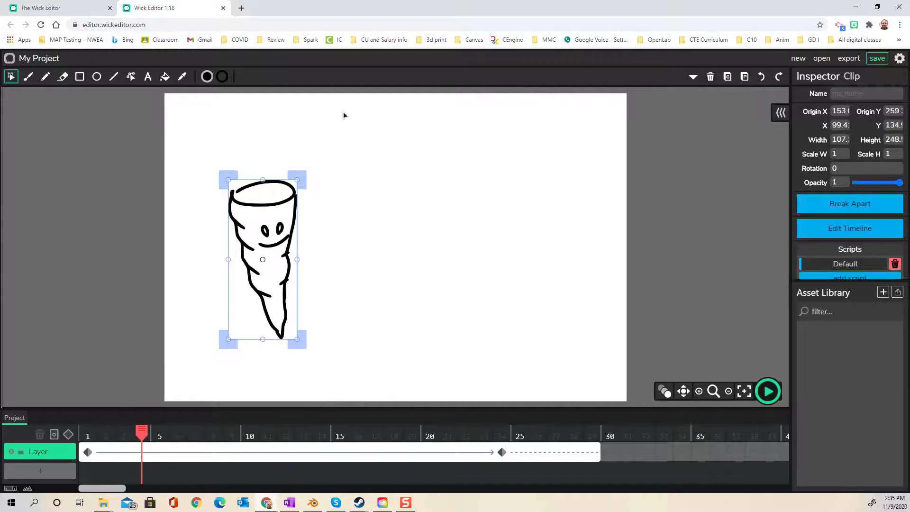
Raise the cone straight up at frame 4 and lower it at frame 7 to create bounce keyframes
left_click_drag(256, 211, 256, 181)
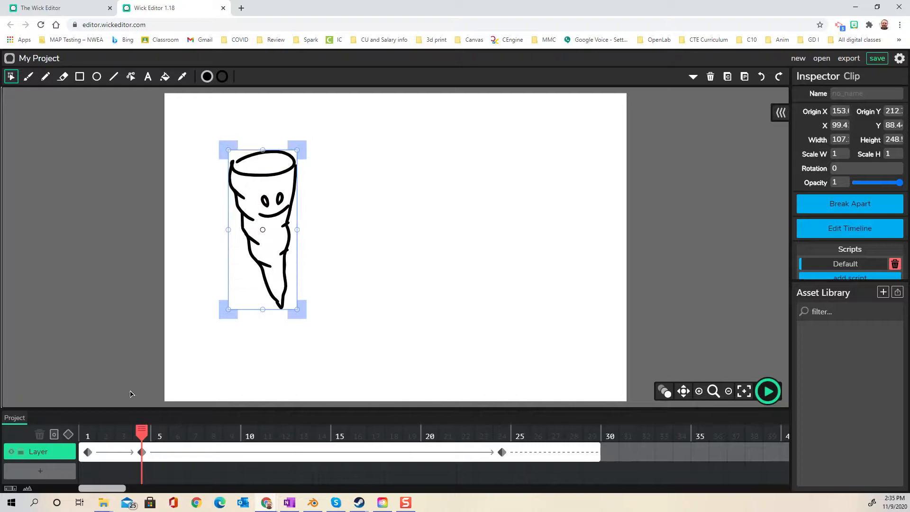
left_click_drag(140, 435, 195, 435)
left_click(374, 191)
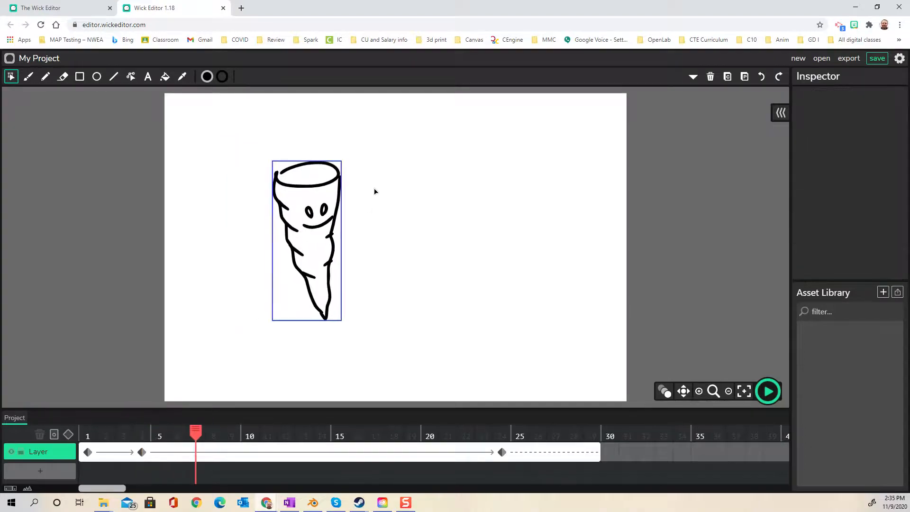
left_click_drag(321, 186, 323, 223)
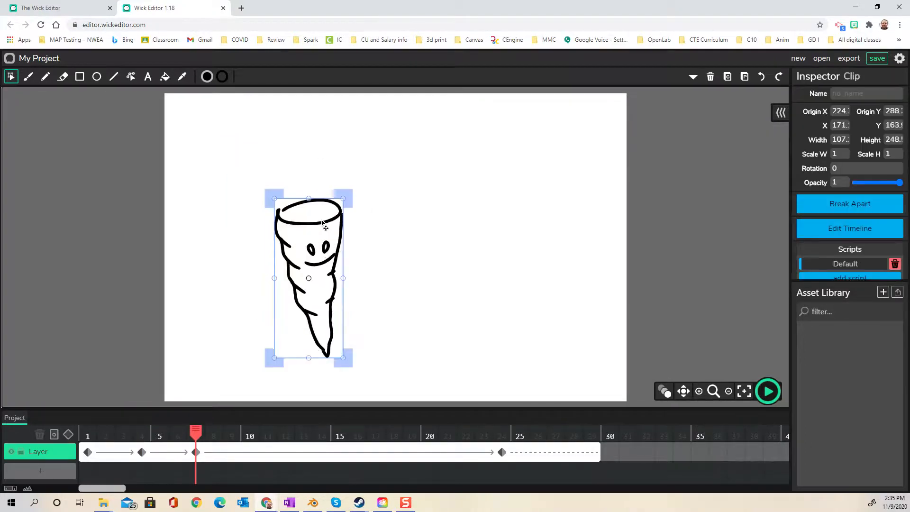
Raise the cone at frame 10 and lower it at frame 14
left_click_drag(200, 429, 250, 428)
left_click_drag(366, 230, 366, 193)
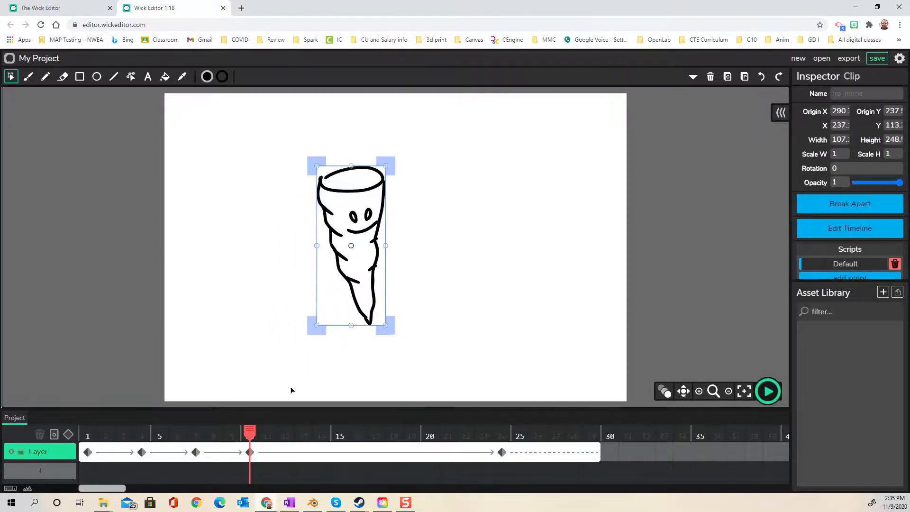
left_click_drag(255, 433, 316, 431)
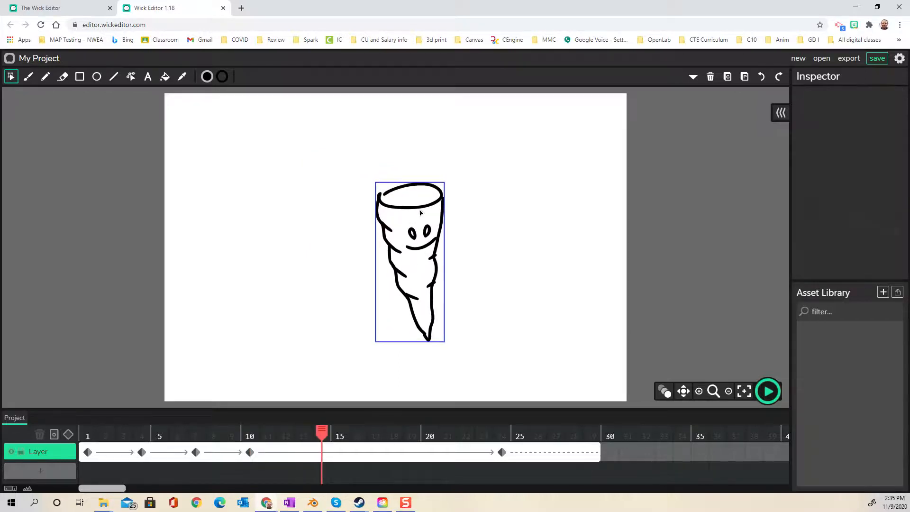
left_click_drag(422, 214, 427, 251)
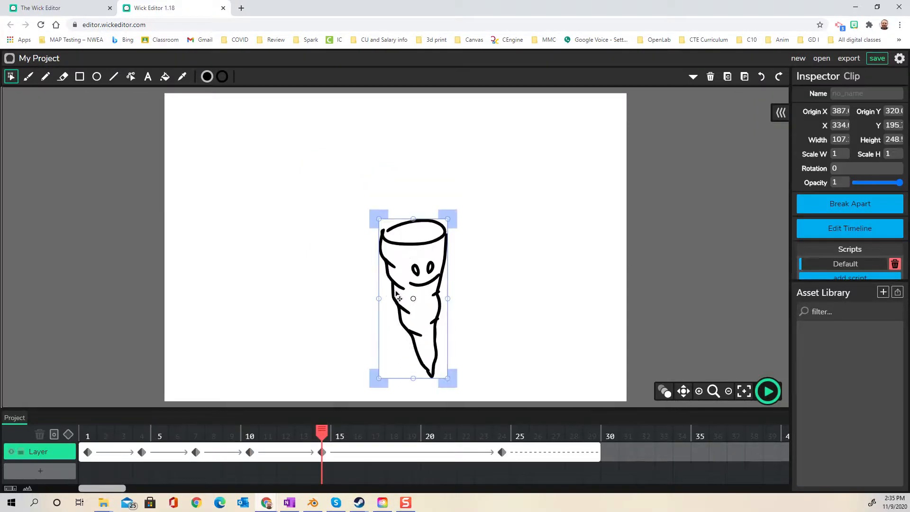
Raise the cone at frame 18 and lower it at frame 21
left_click_drag(322, 431, 394, 431)
left_click_drag(481, 246, 478, 195)
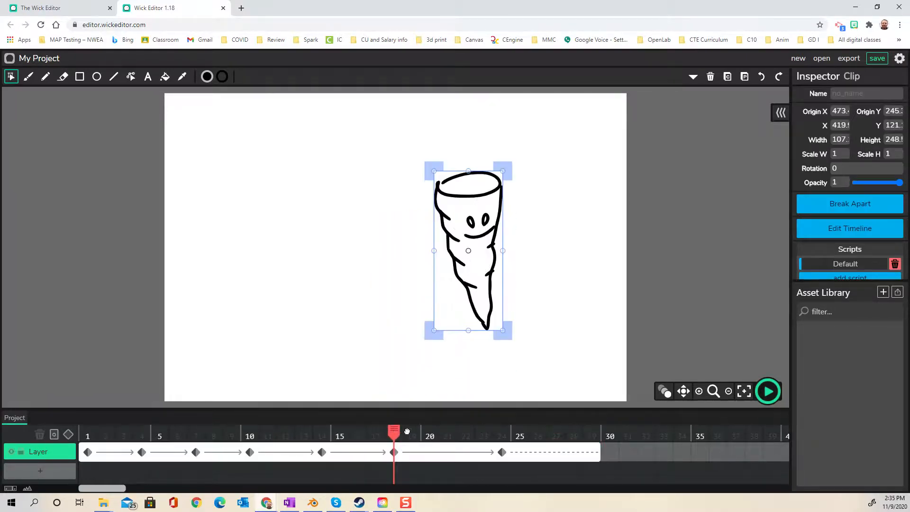
left_click_drag(395, 432, 448, 432)
left_click_drag(527, 229, 532, 261)
Raise the cone slightly at frame 22, then shift that keyframe to frame 23
mouse_move(449, 431)
left_mouse_down()
mouse_move(482, 429)
mouse_move(467, 431)
left_mouse_up()
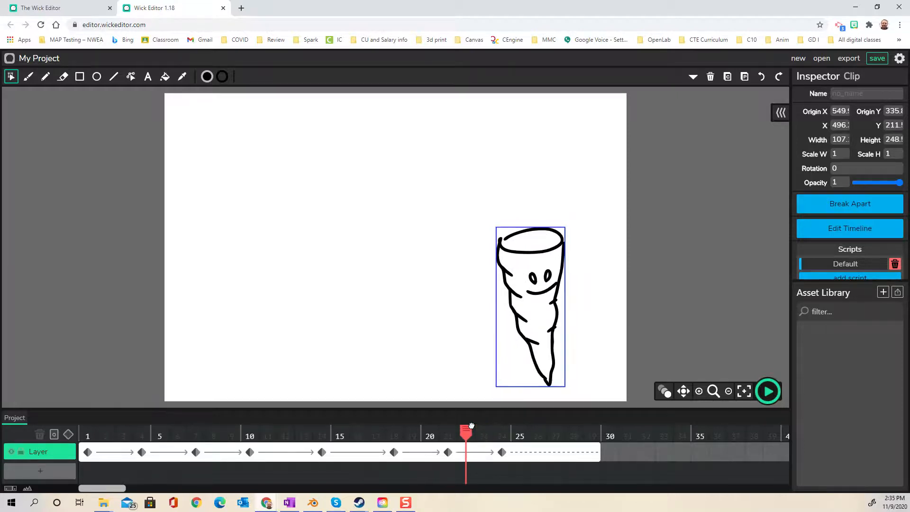
left_click_drag(542, 275, 547, 257)
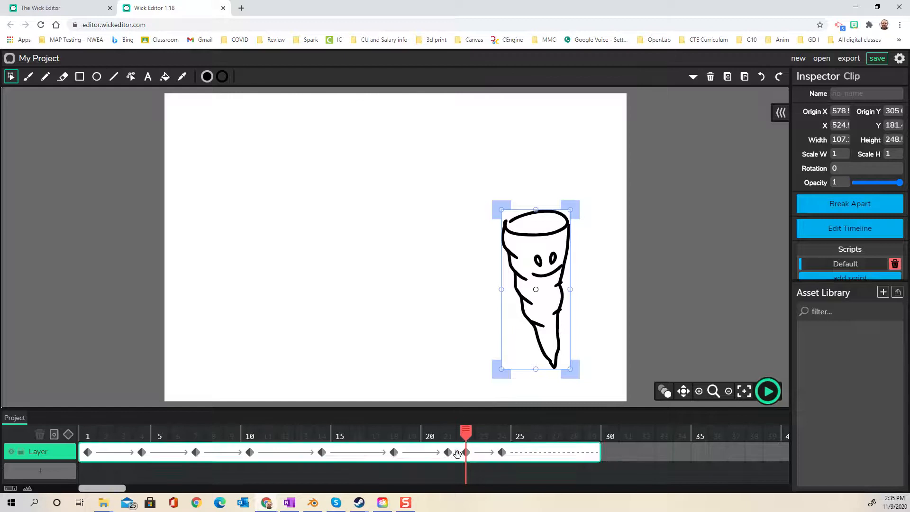
left_click(480, 452)
left_click(480, 453)
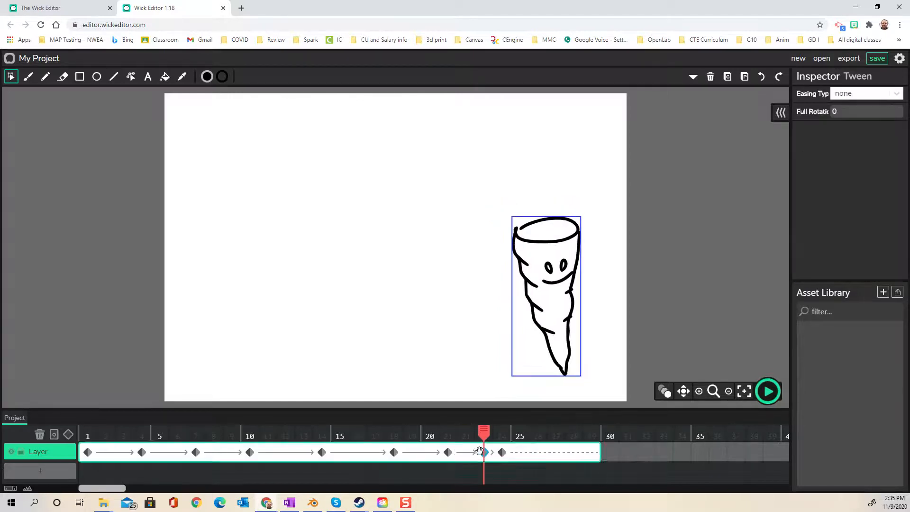
left_click(485, 454)
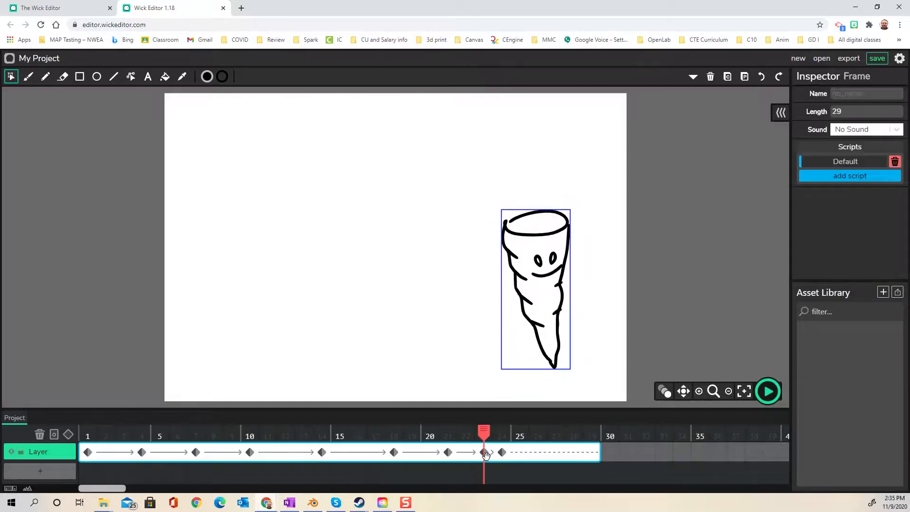
Play a preview of the bouncing cone animation, then stop it
left_click(771, 401)
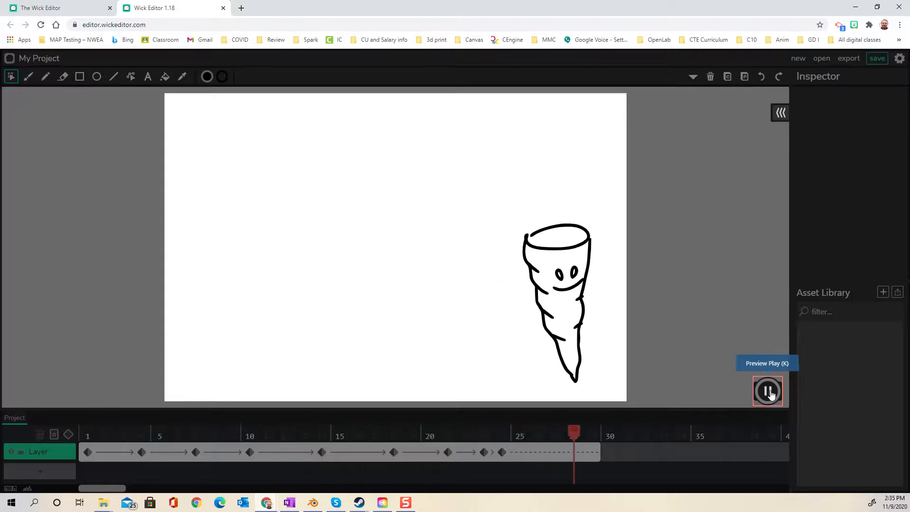
left_click(769, 392)
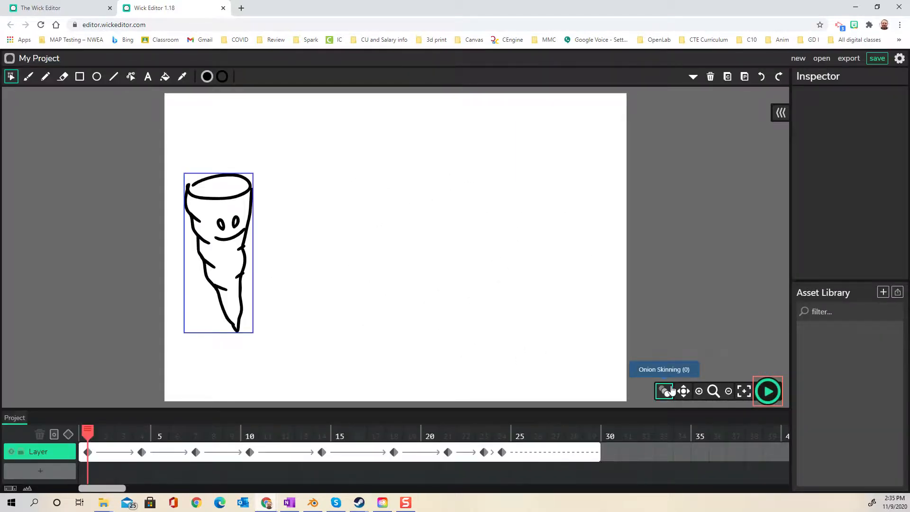
Add a second layer with a blank frame at frame 1 and set the brush colour to bright green
left_click(29, 77)
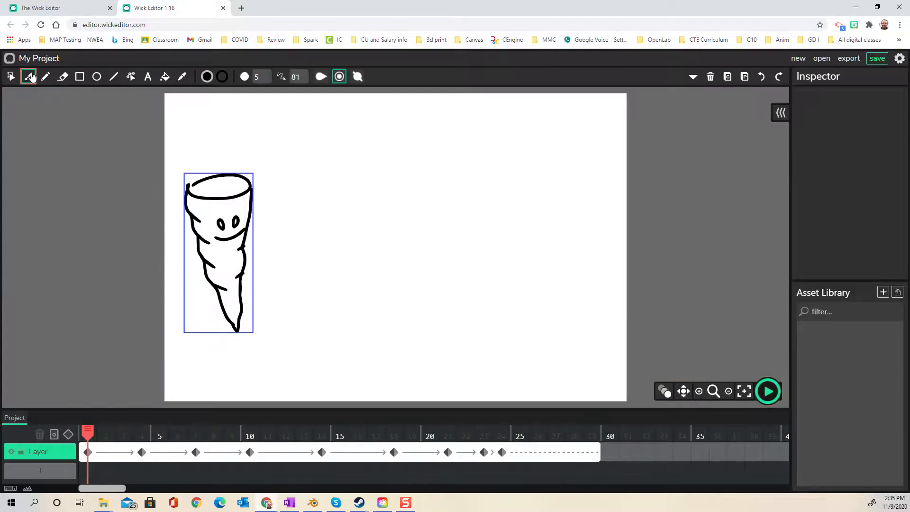
left_click(40, 471)
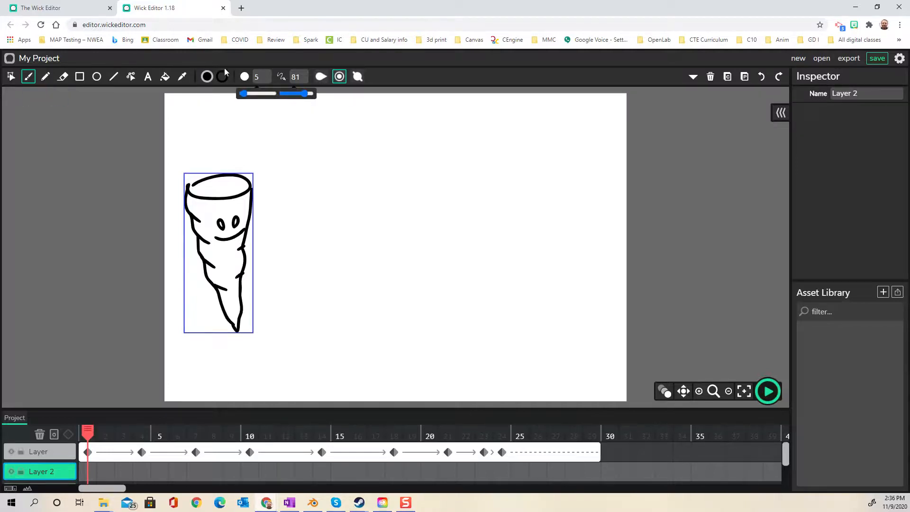
left_click(85, 473)
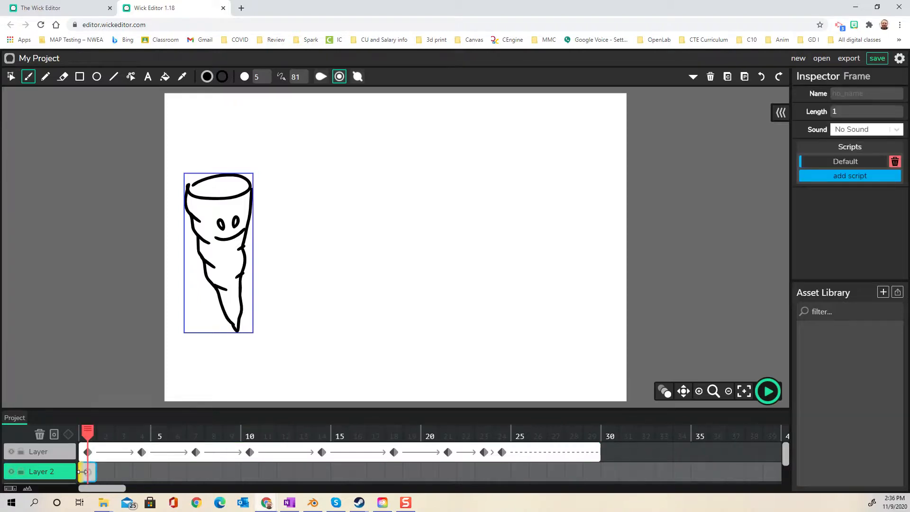
left_click(210, 79)
left_click(215, 113)
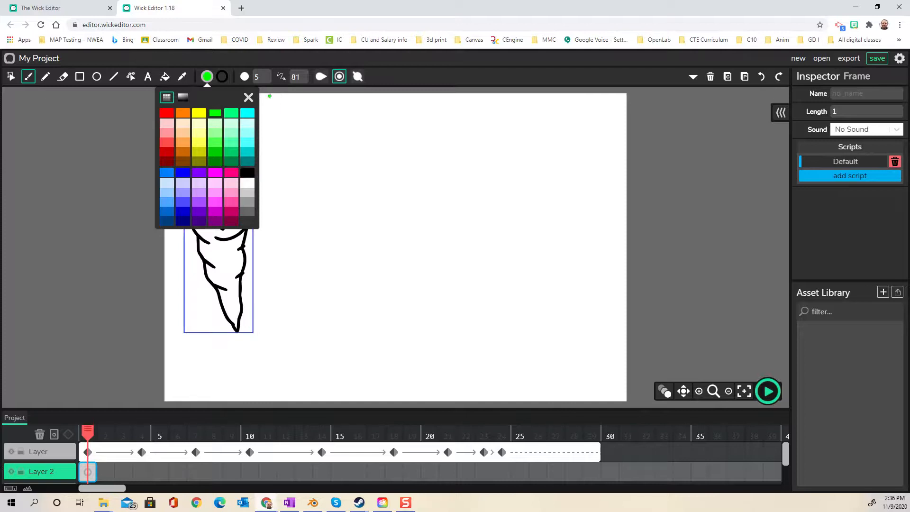
Draw a closed green leaf outline rising from the cone's opening at frame 1 of Layer 2 and fill it with the same green
left_click(400, 56)
mouse_move(214, 181)
left_mouse_down()
mouse_move(184, 155)
mouse_move(181, 105)
mouse_move(194, 99)
mouse_move(220, 120)
mouse_move(217, 186)
left_mouse_up()
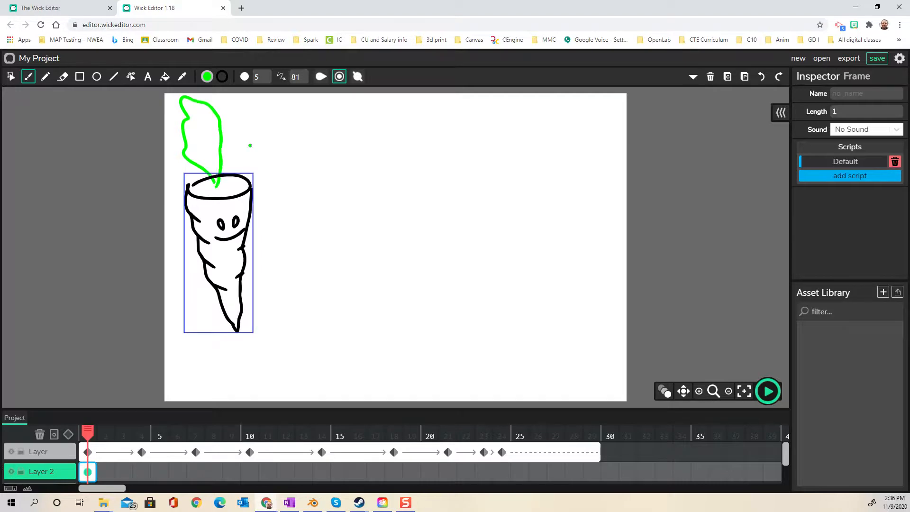
left_click(165, 77)
left_click(206, 132)
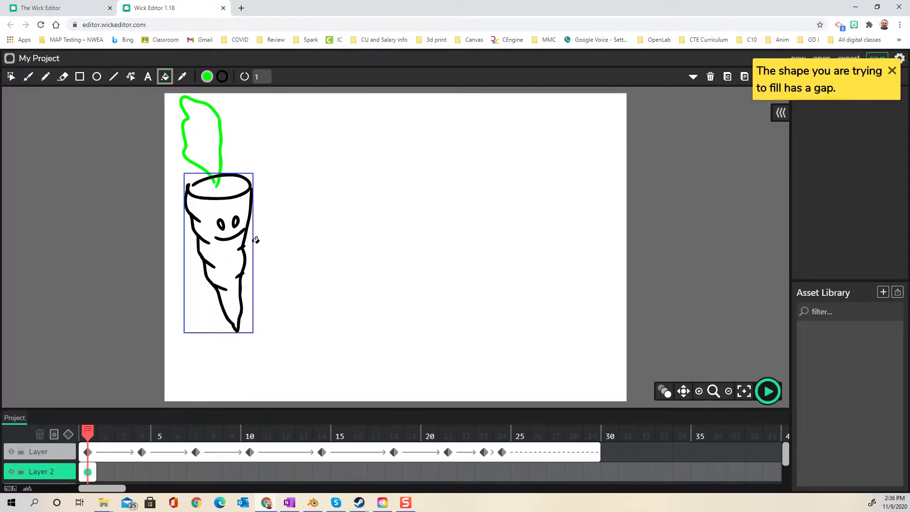
left_click(28, 76)
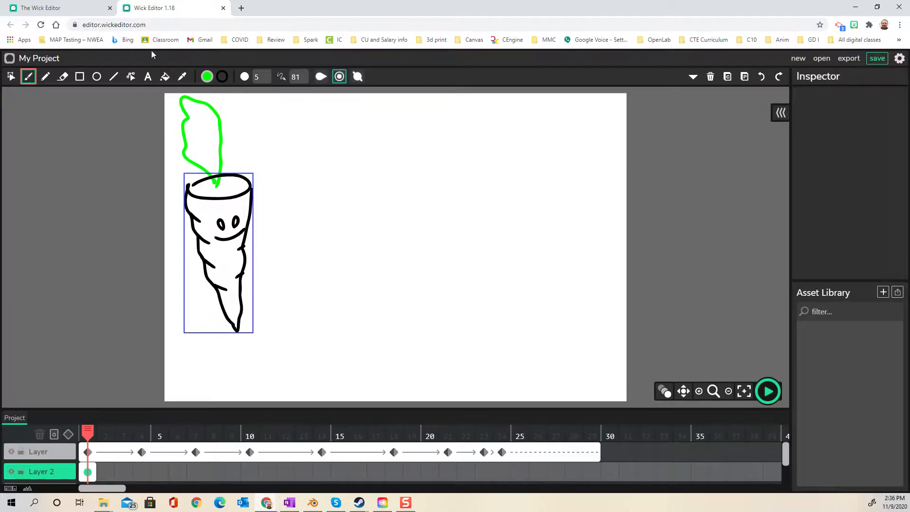
left_click(165, 76)
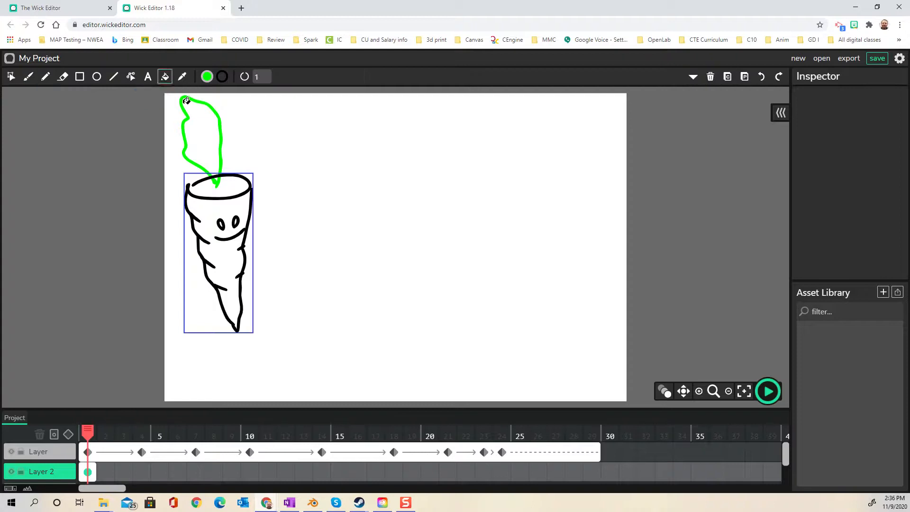
left_click(201, 138)
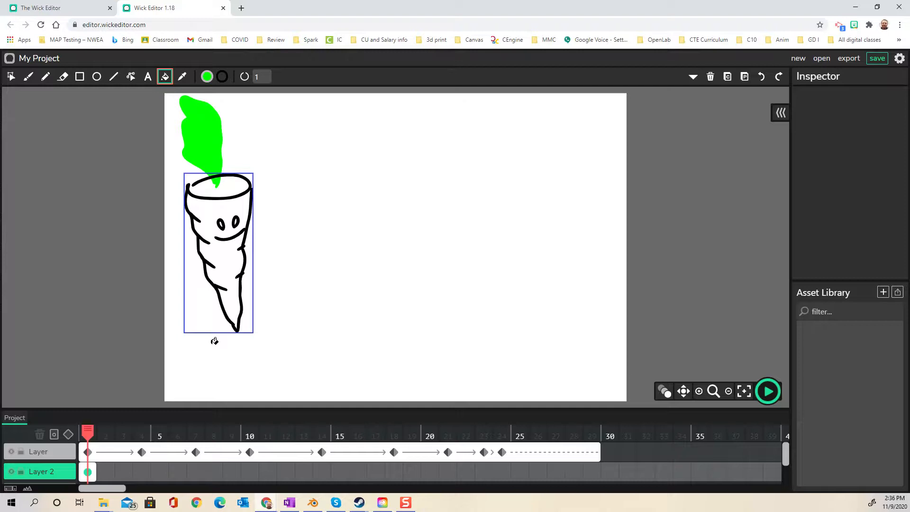
Add frame 2 to Layer 2, turn on onion skinning, and draw a green-filled leaf curving out of the cone's shifted opening
left_click(103, 472)
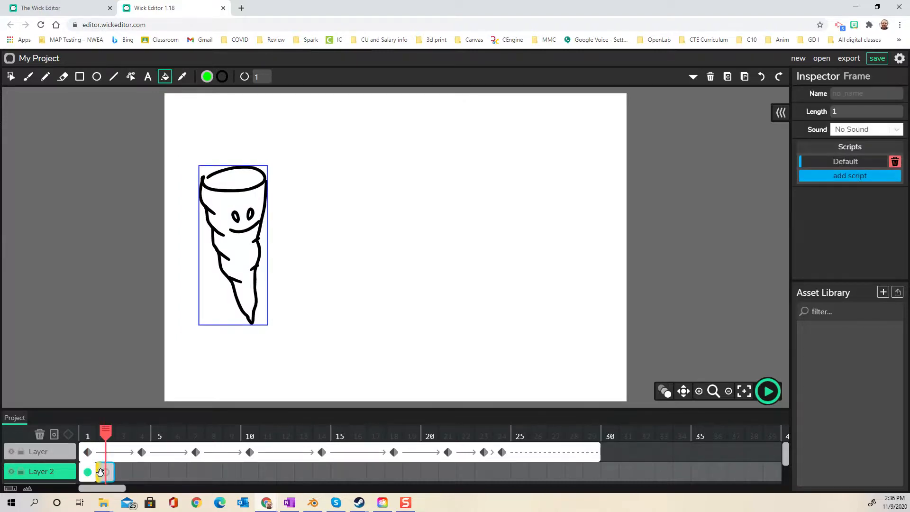
left_click(664, 392)
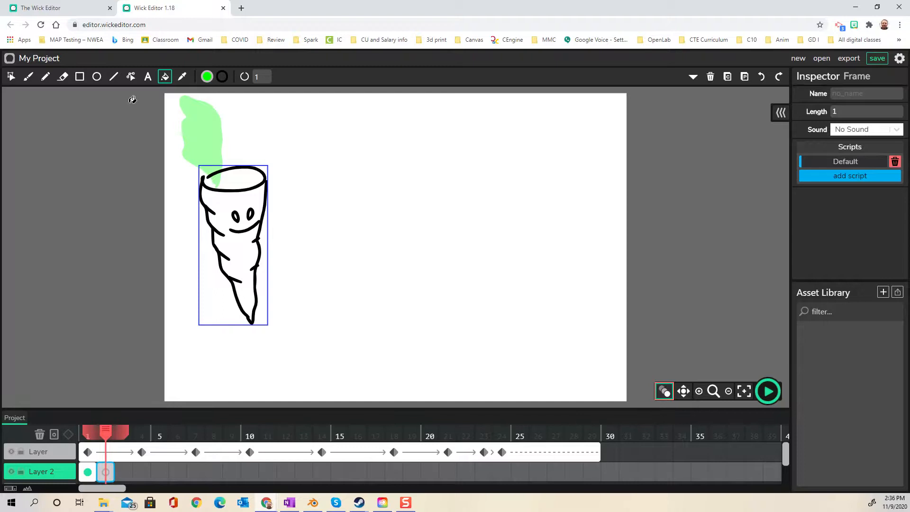
left_click(29, 77)
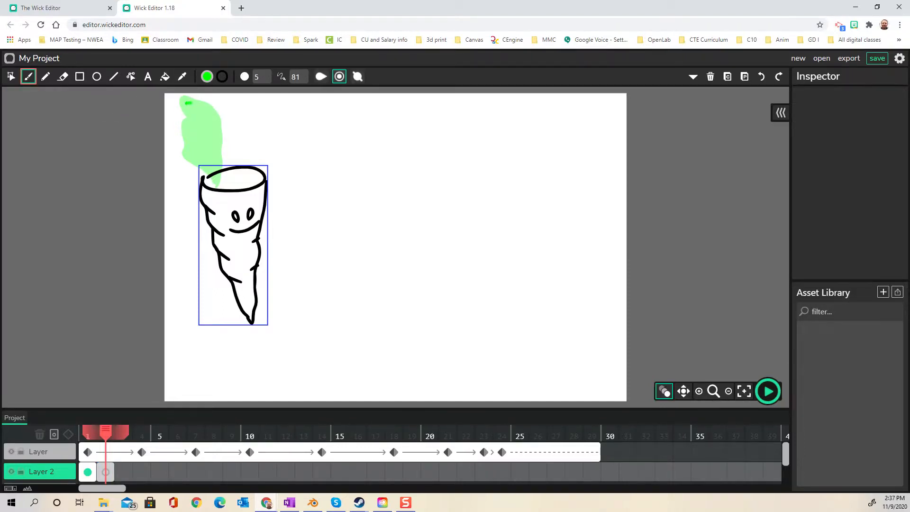
mouse_move(204, 104)
left_mouse_down()
mouse_move(224, 118)
mouse_move(238, 168)
left_mouse_up()
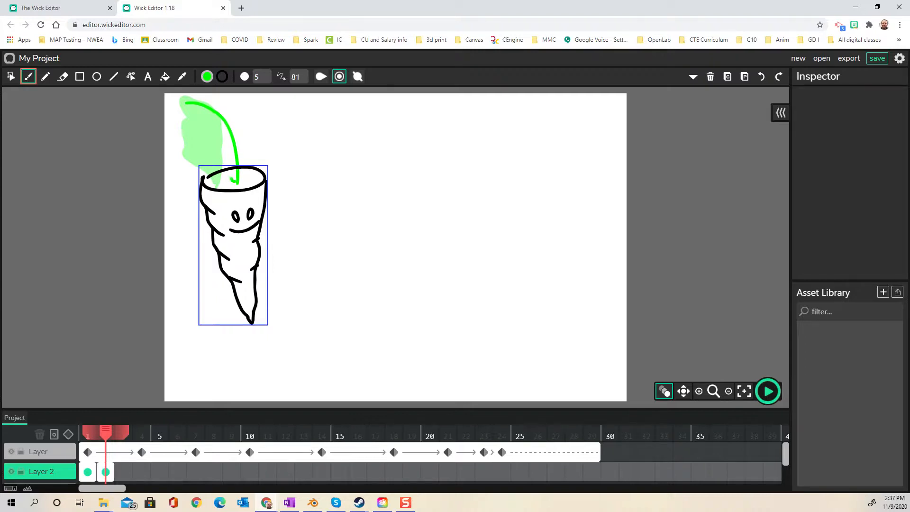
mouse_move(213, 151)
left_mouse_down()
mouse_move(190, 143)
mouse_move(187, 101)
left_mouse_up()
left_click(165, 76)
left_click(215, 133)
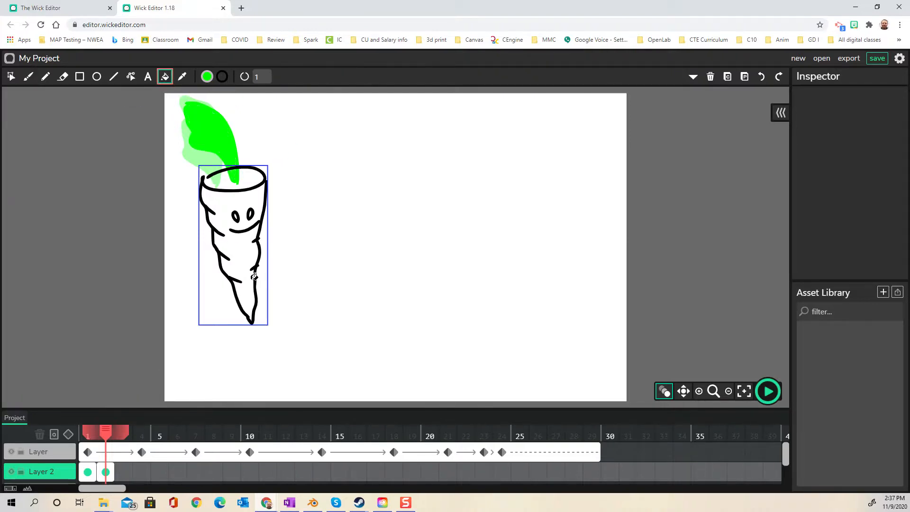
Add frame 3 to Layer 2, outline a wavy leaf trailing behind the cone, and fill it green
left_click(123, 472)
left_click(28, 76)
mouse_move(252, 163)
left_mouse_down()
mouse_move(237, 126)
mouse_move(206, 102)
mouse_move(177, 110)
left_mouse_up()
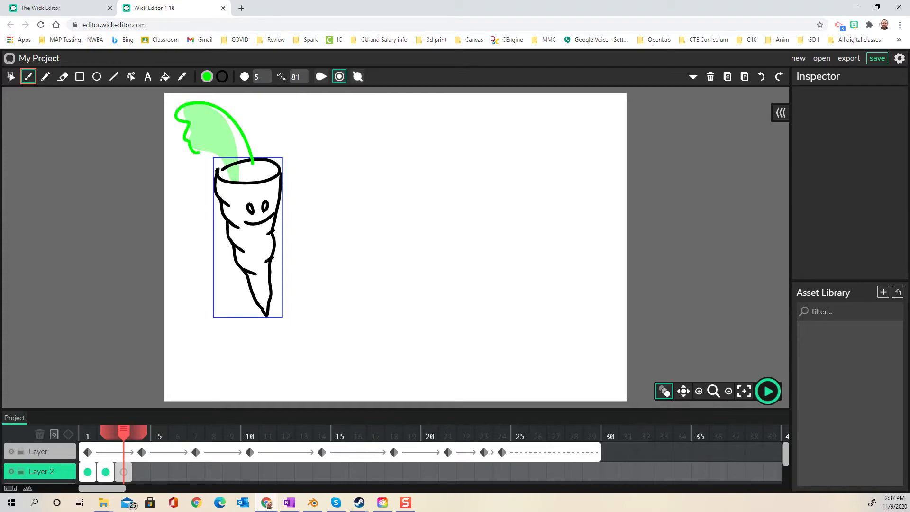
left_click_drag(227, 144, 244, 157)
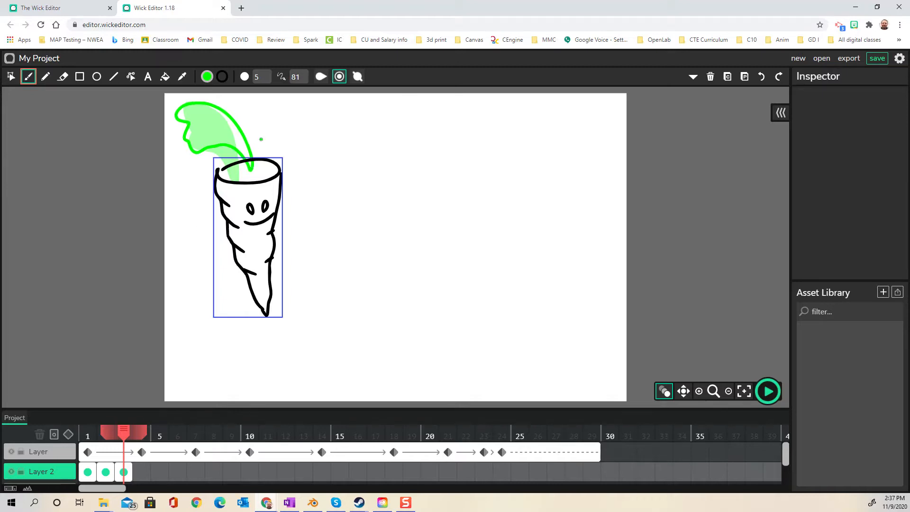
left_click(165, 77)
left_click(233, 132)
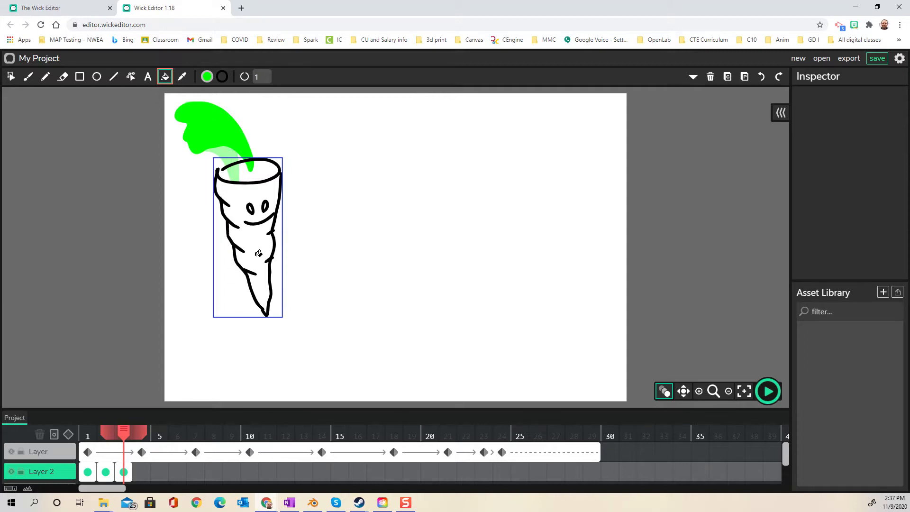
Add frame 4 to Layer 2, outline an arched leaf drooping behind the cone, and fill it green
left_click(142, 472)
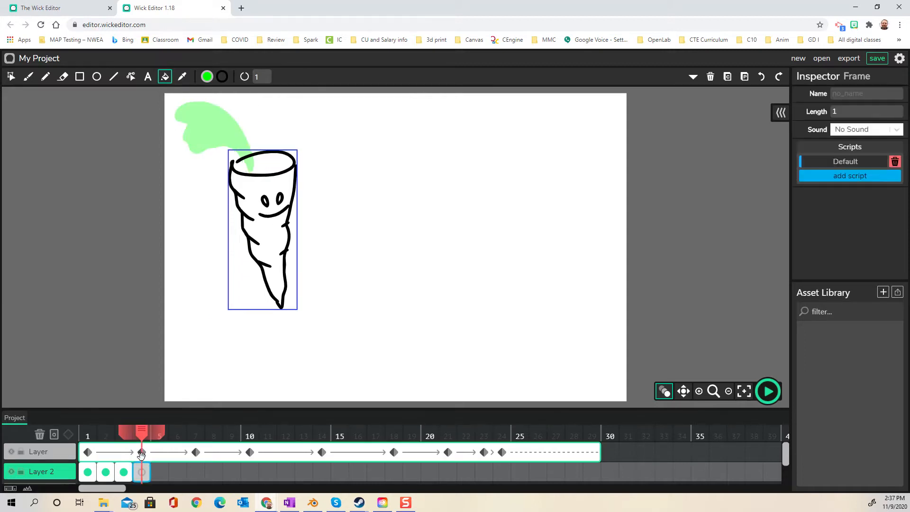
left_click(28, 76)
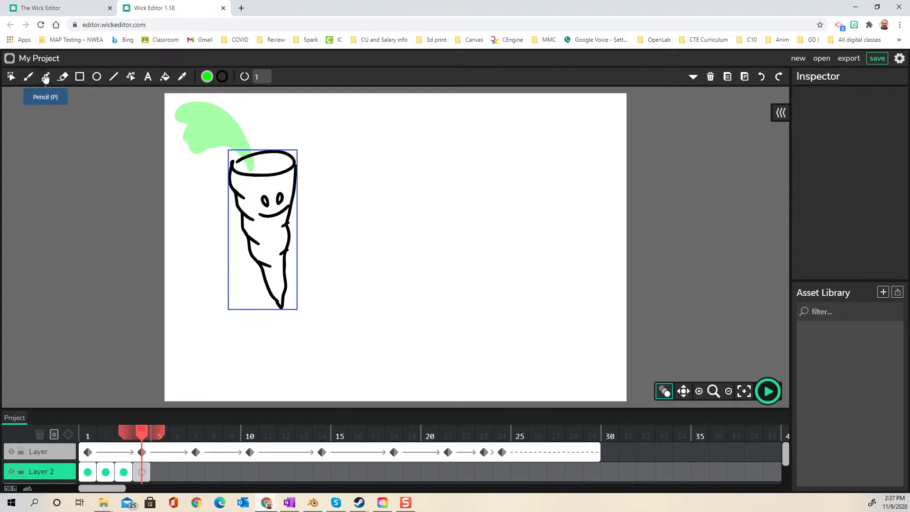
mouse_move(272, 155)
left_mouse_down()
mouse_move(261, 120)
mouse_move(228, 101)
mouse_move(212, 104)
mouse_move(195, 129)
mouse_move(193, 151)
mouse_move(202, 155)
mouse_move(236, 138)
mouse_move(271, 156)
left_mouse_up()
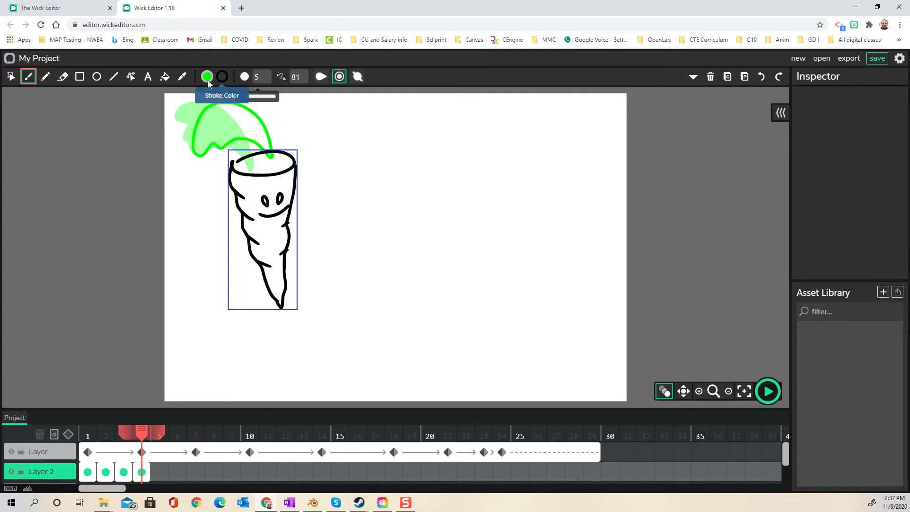
left_click(166, 76)
left_click(258, 130)
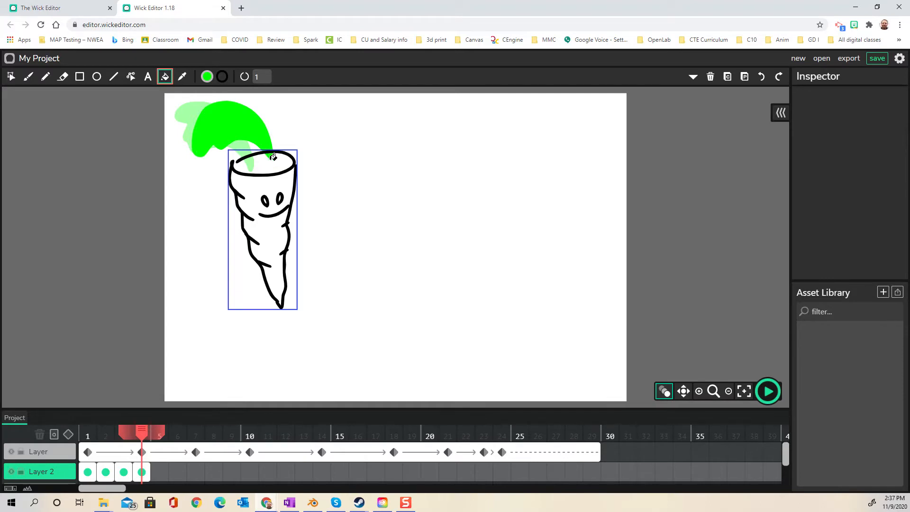
Add frame 5 to Layer 2, outline a stretched leaf trailing up from the lowered cone, and fill it green
left_click(159, 454)
left_click(28, 77)
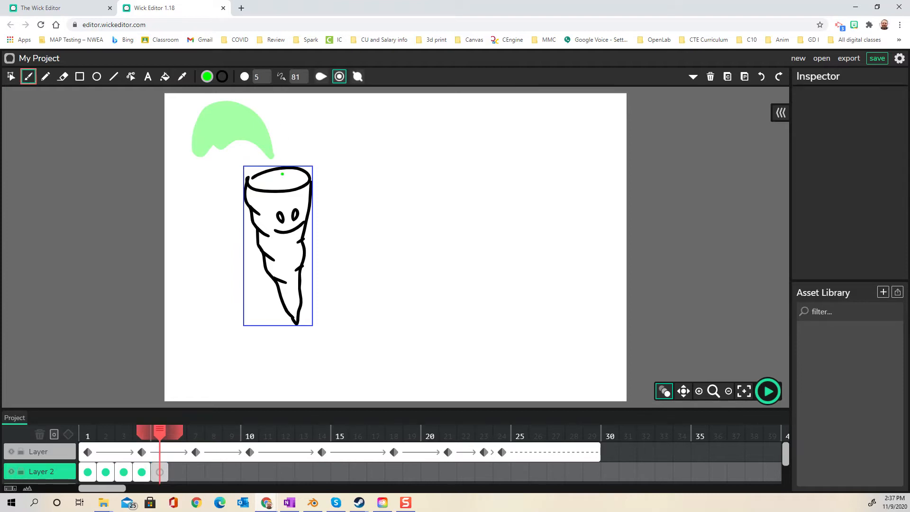
mouse_move(280, 164)
left_mouse_down()
mouse_move(244, 113)
mouse_move(221, 102)
mouse_move(194, 112)
mouse_move(192, 127)
mouse_move(255, 152)
mouse_move(281, 181)
left_mouse_up()
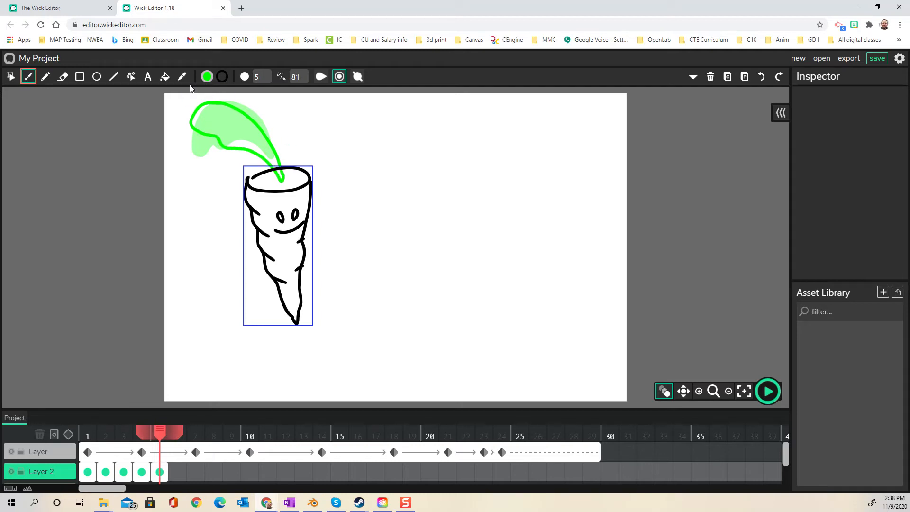
left_click(165, 76)
left_click(244, 121)
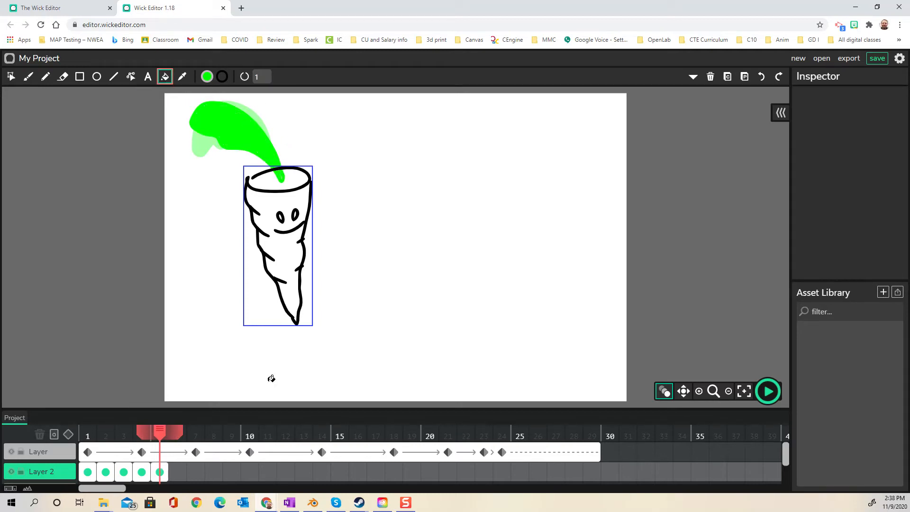
Add frame 6 to Layer 2 and play a preview of the cone and leaf animation
left_click(178, 472)
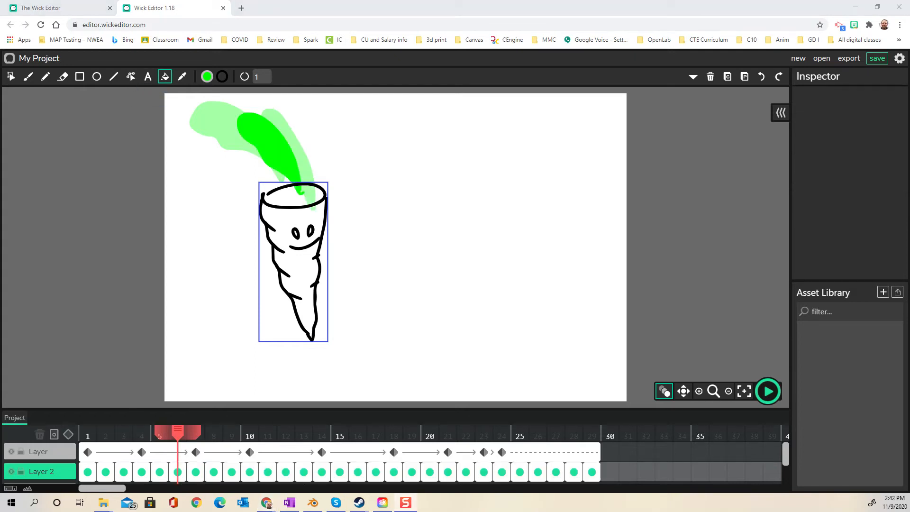
left_click(769, 390)
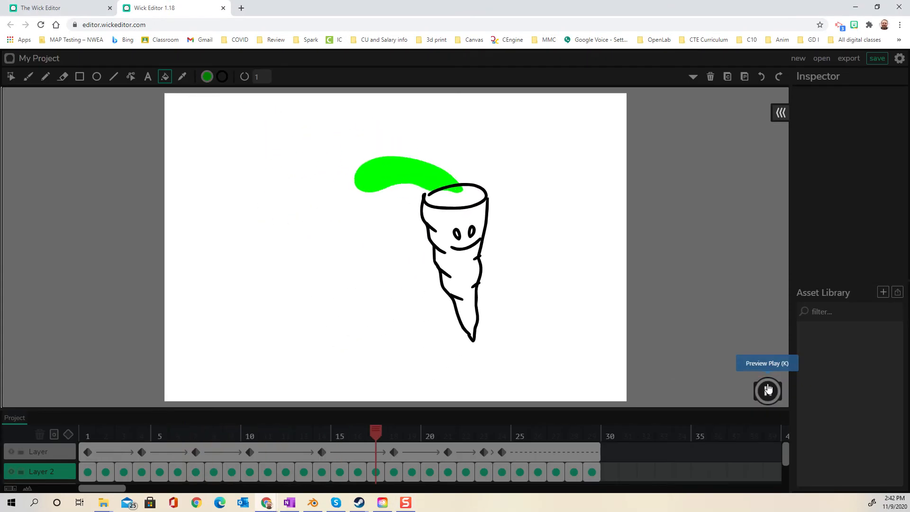